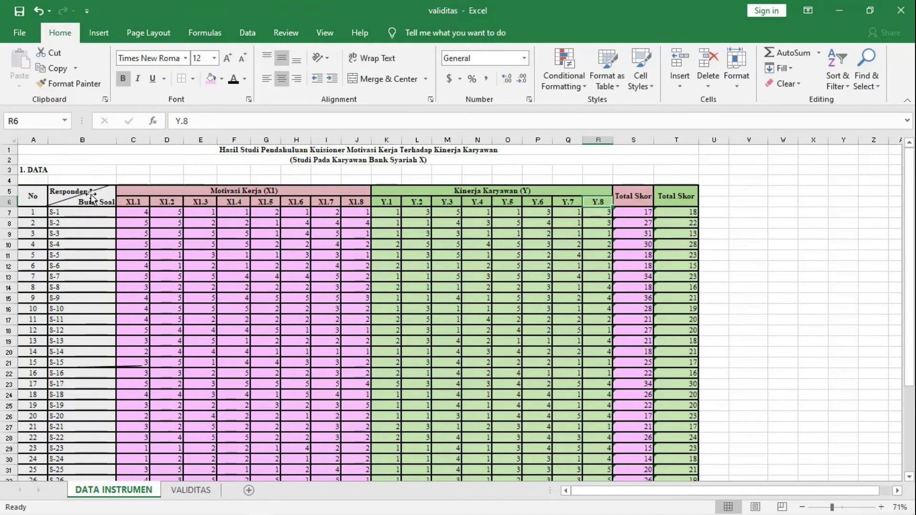
Step: Look through the respondent list S-1 to S-33 on the DATA INSTRUMEN sheet
{"action": "left_click", "coordinate": [75, 212]}
{"action": "key", "text": "Down"}
{"action": "key", "text": "Down"}
{"action": "key", "text": "Down"}
{"action": "key", "text": "Down"}
{"action": "key", "text": "Down"}
{"action": "key", "text": "Down"}
{"action": "key", "text": "Down"}
{"action": "key", "text": "Down"}
{"action": "key", "text": "Down"}
{"action": "key", "text": "Down"}
{"action": "key", "text": "Down"}
{"action": "key", "text": "Down"}
{"action": "key", "text": "Down"}
{"action": "key", "text": "Down"}
{"action": "key", "text": "Down"}
{"action": "key", "text": "Down"}
{"action": "key", "text": "Down"}
{"action": "key", "text": "Down"}
{"action": "key", "text": "Down"}
{"action": "key", "text": "Down"}
{"action": "key", "text": "Down"}
{"action": "key", "text": "Down"}
{"action": "key", "text": "Down"}
{"action": "key", "text": "Down"}
{"action": "key", "text": "Down"}
{"action": "key", "text": "Down"}
{"action": "key", "text": "Down"}
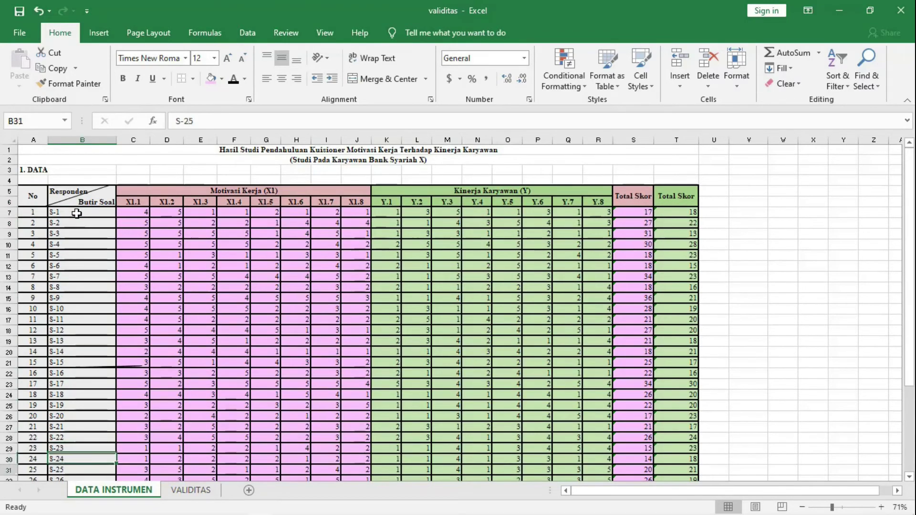
{"action": "key", "text": "Up"}
{"action": "key", "text": "Up"}
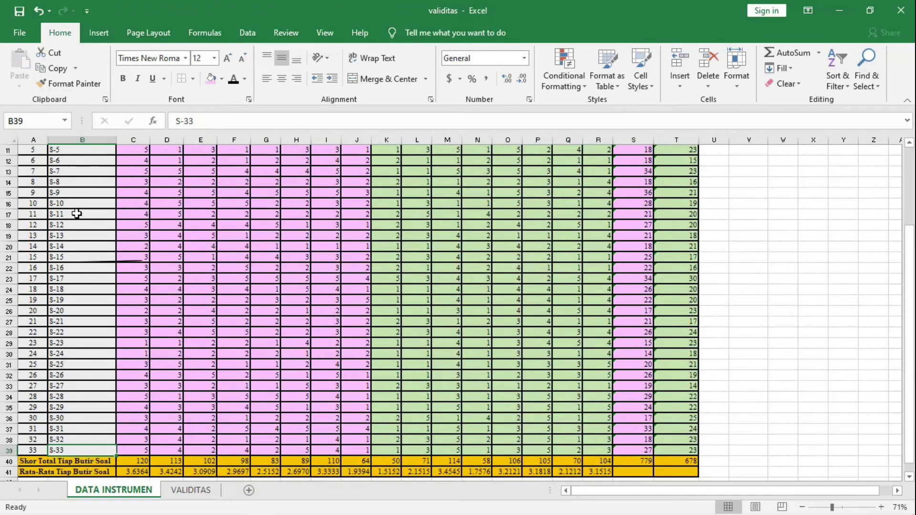
{"action": "key", "text": "Up"}
{"action": "key", "text": "Up"}
{"action": "key", "text": "Up"}
{"action": "key", "text": "Up"}
{"action": "key", "text": "Up"}
{"action": "key", "text": "Up"}
{"action": "key", "text": "Up"}
{"action": "key", "text": "Up"}
{"action": "key", "text": "Up"}
{"action": "key", "text": "Up"}
{"action": "key", "text": "Up"}
{"action": "key", "text": "Up"}
{"action": "key", "text": "Up"}
{"action": "key", "text": "Up"}
{"action": "key", "text": "Up"}
{"action": "key", "text": "Up"}
{"action": "key", "text": "Up"}
{"action": "key", "text": "Up"}
{"action": "key", "text": "Up"}
{"action": "key", "text": "Up"}
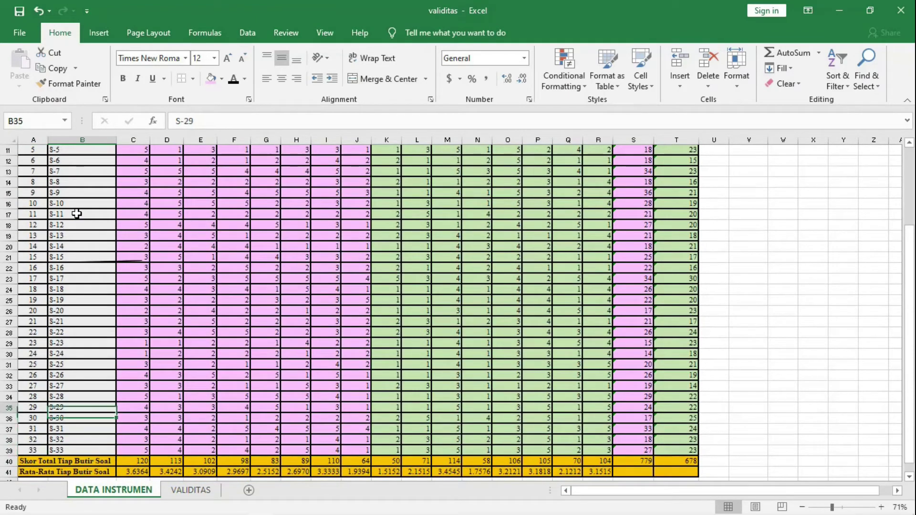
Step: Examine the title, headers and X1.1 item scores of the Motivasi Kerja (X1) table on the VALIDITAS sheet
{"action": "key", "text": "ctrl+Page_Down"}
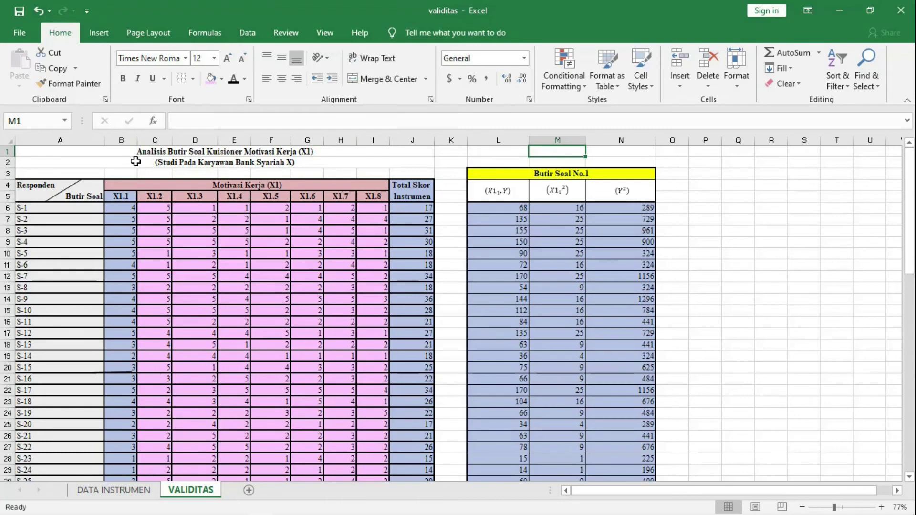
{"action": "left_click", "coordinate": [136, 162]}
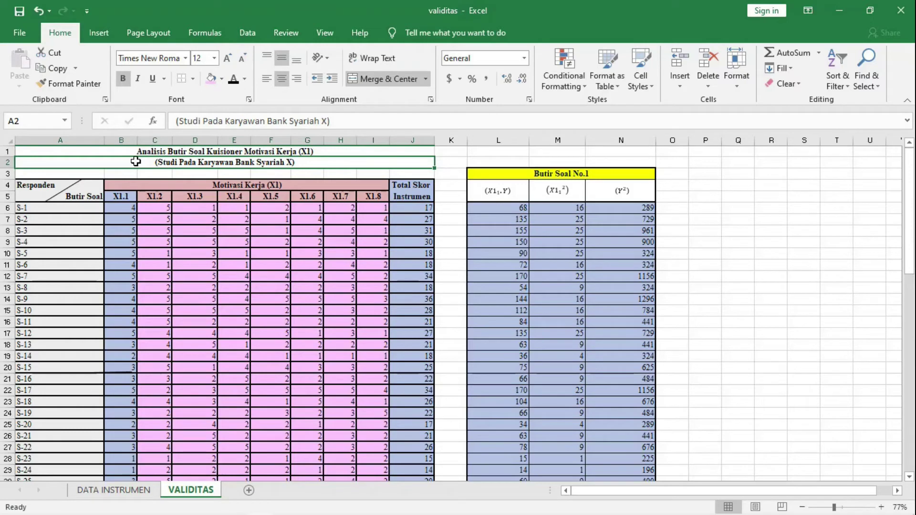
{"action": "key", "text": "Down"}
{"action": "key", "text": "Down"}
{"action": "key", "text": "Down"}
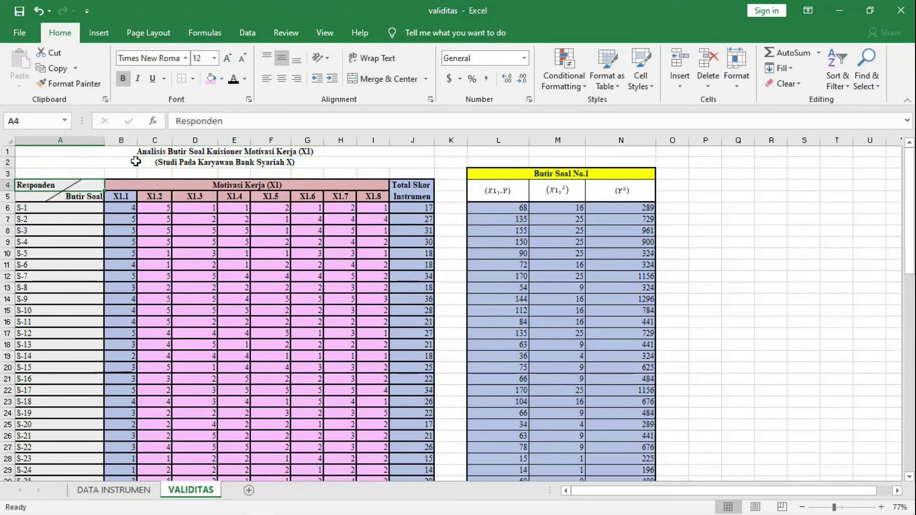
{"action": "key", "text": "Right"}
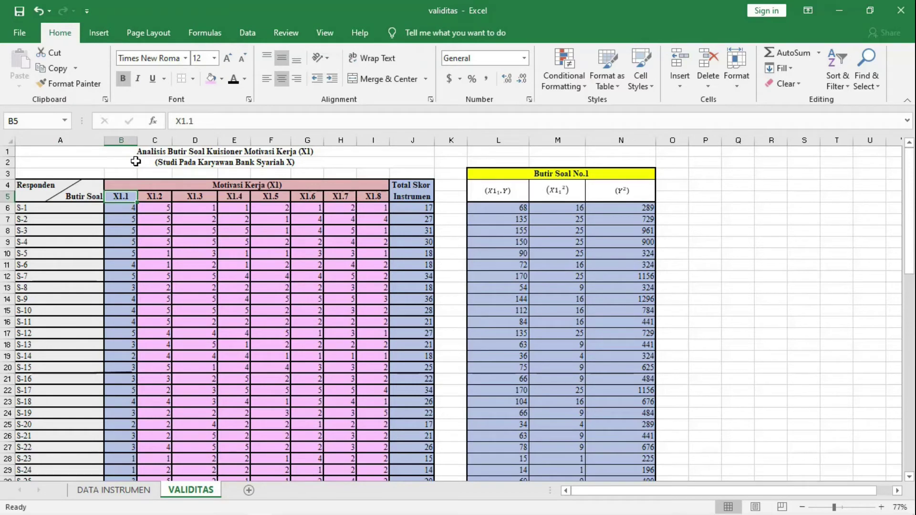
{"action": "key", "text": "Down"}
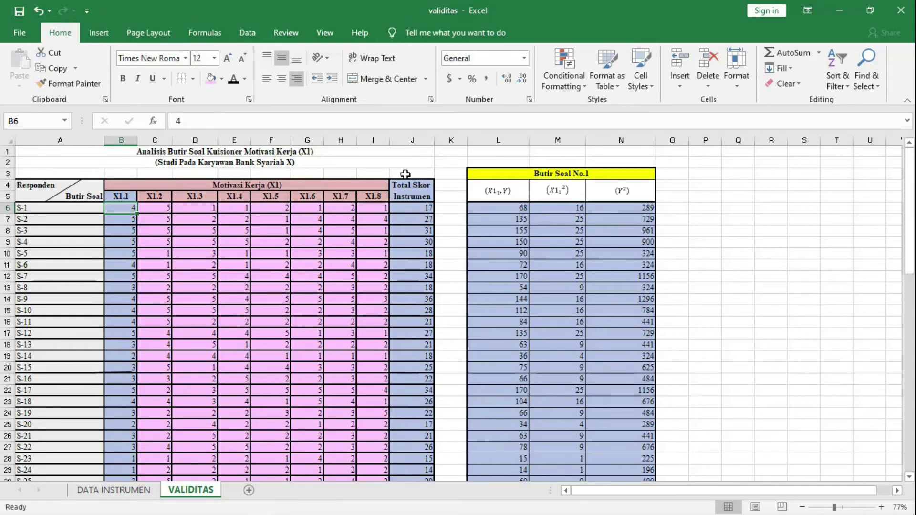
{"action": "key", "text": "Down"}
{"action": "key", "text": "Down"}
{"action": "key", "text": "Down"}
{"action": "key", "text": "Down"}
{"action": "key", "text": "Down"}
{"action": "key", "text": "Down"}
{"action": "key", "text": "Down"}
{"action": "key", "text": "Down"}
{"action": "key", "text": "Down"}
{"action": "key", "text": "Down"}
{"action": "key", "text": "Down"}
{"action": "key", "text": "Down"}
{"action": "key", "text": "Down"}
{"action": "key", "text": "Down"}
{"action": "key", "text": "Down"}
{"action": "key", "text": "Down"}
{"action": "key", "text": "Down"}
{"action": "key", "text": "Down"}
{"action": "key", "text": "Down"}
{"action": "key", "text": "Down"}
{"action": "key", "text": "Down"}
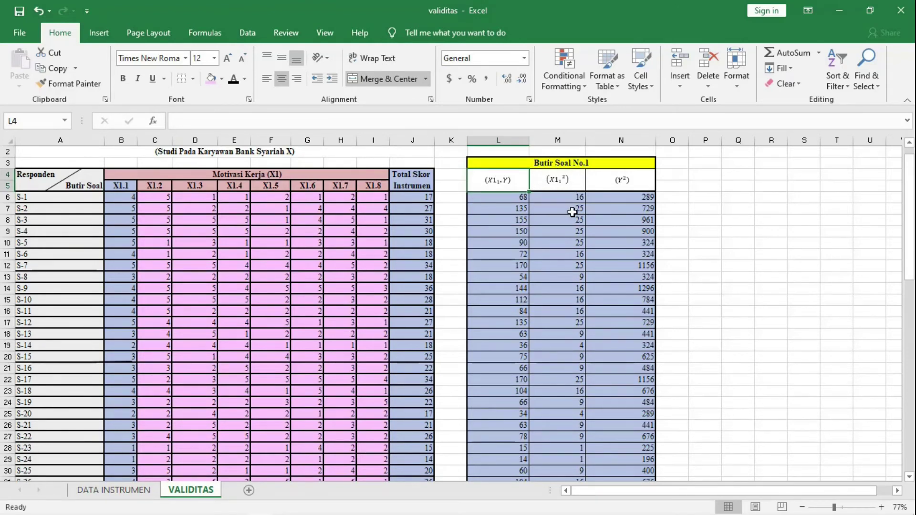
Step: Inspect the X1₁² and Y² formulas in the Butir Soal No.1 table, down to its totals row
{"action": "left_click", "coordinate": [120, 196]}
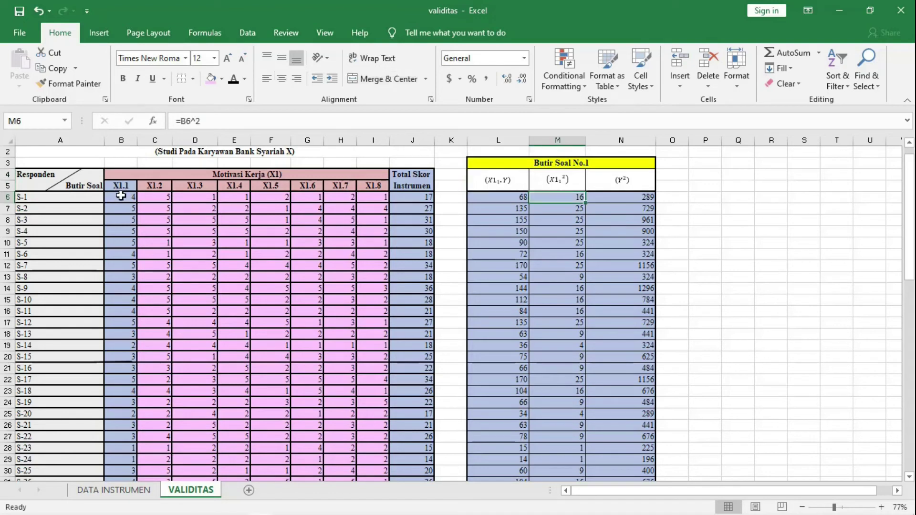
{"action": "left_click", "coordinate": [615, 206]}
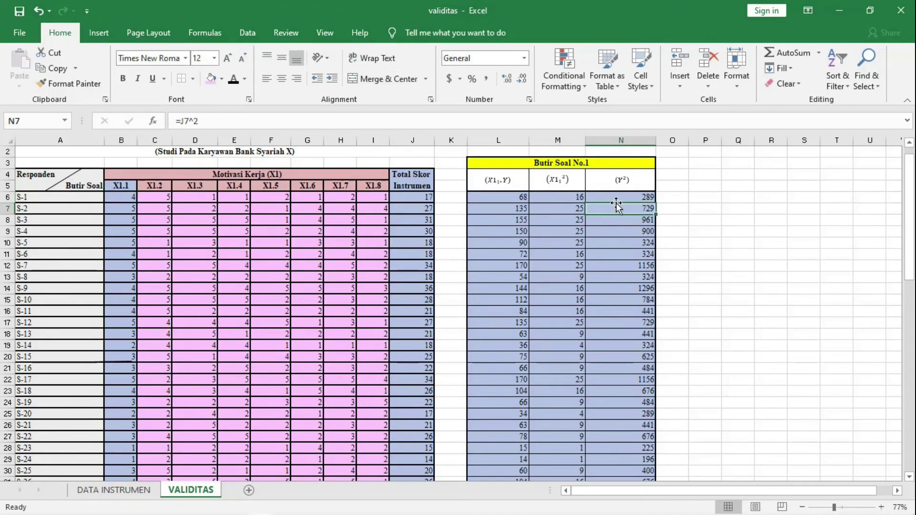
{"action": "left_click", "coordinate": [614, 197]}
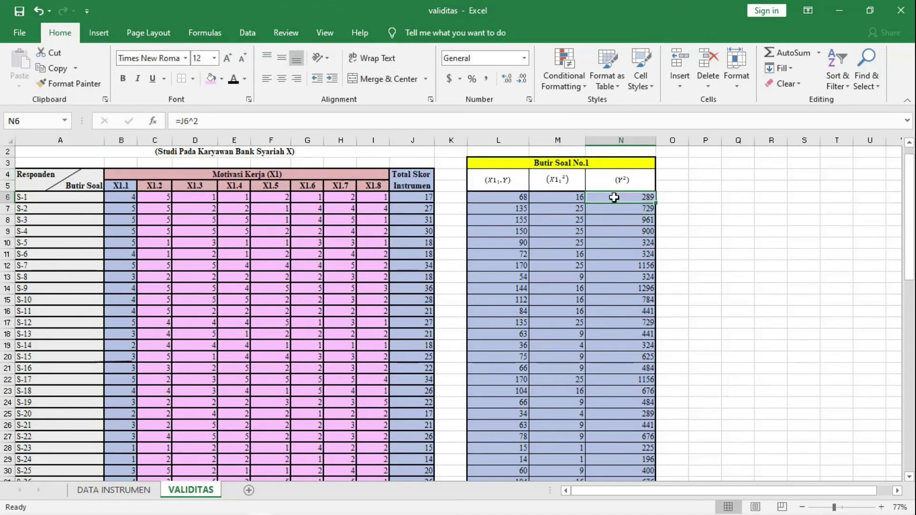
{"action": "left_click", "coordinate": [427, 196]}
{"action": "left_click", "coordinate": [623, 197]}
{"action": "key", "text": "Down"}
{"action": "key", "text": "Down"}
{"action": "key", "text": "Down"}
{"action": "key", "text": "Down"}
{"action": "key", "text": "Down"}
{"action": "key", "text": "Down"}
{"action": "key", "text": "Down"}
{"action": "key", "text": "Down"}
{"action": "key", "text": "Down"}
{"action": "key", "text": "Down"}
{"action": "key", "text": "Down"}
{"action": "key", "text": "Down"}
{"action": "key", "text": "Down"}
{"action": "key", "text": "Down"}
{"action": "key", "text": "Down"}
{"action": "key", "text": "Down"}
{"action": "key", "text": "Down"}
{"action": "key", "text": "Down"}
{"action": "key", "text": "Down"}
{"action": "key", "text": "Down"}
{"action": "key", "text": "Down"}
{"action": "key", "text": "Up"}
{"action": "key", "text": "Up"}
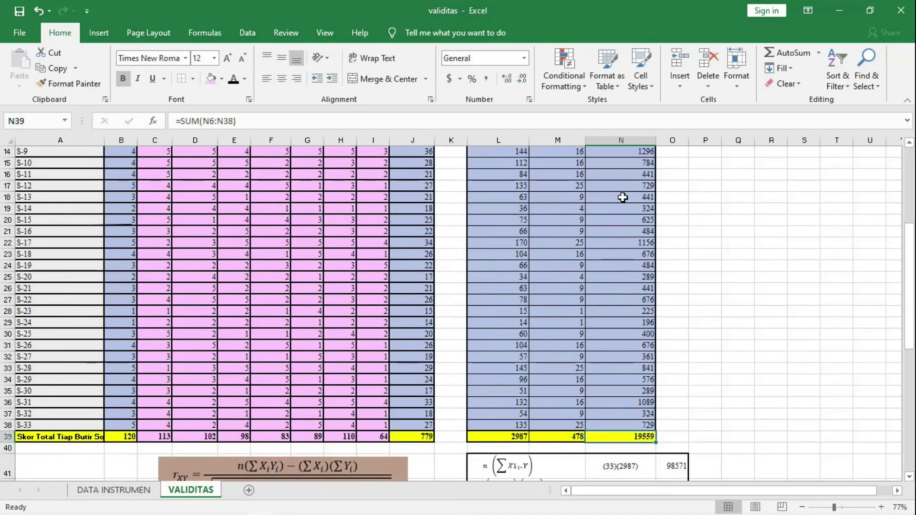
Step: Examine the item 1 correlation calculation beside the rXY formula, and the r hitung versus r tabel comparison with its decision rule
{"action": "key", "text": "Down"}
{"action": "key", "text": "Down"}
{"action": "key", "text": "Left"}
{"action": "key", "text": "Down"}
{"action": "key", "text": "Down"}
{"action": "key", "text": "Down"}
{"action": "key", "text": "Down"}
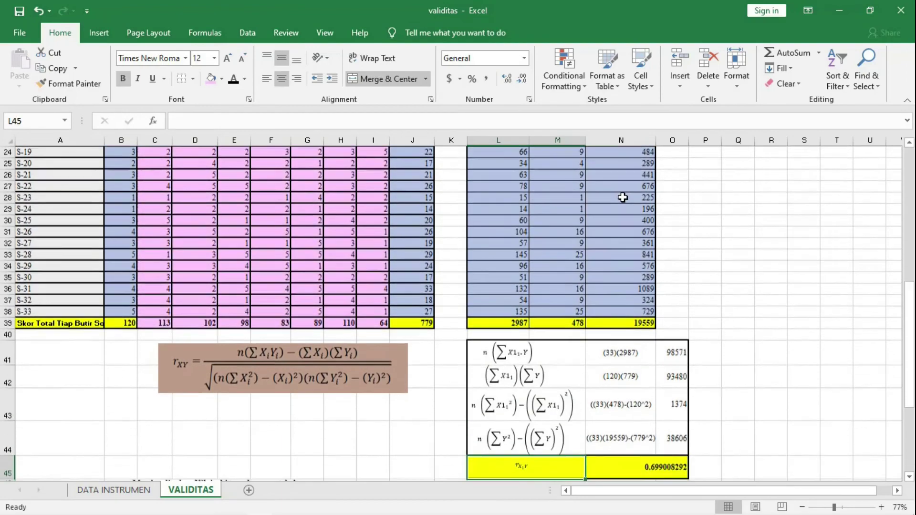
{"action": "left_click", "coordinate": [481, 359]}
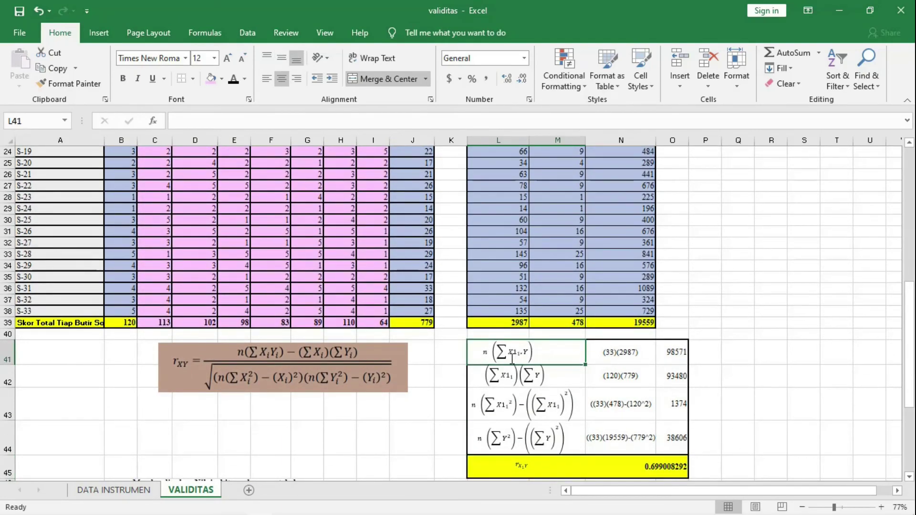
{"action": "left_click", "coordinate": [344, 351]}
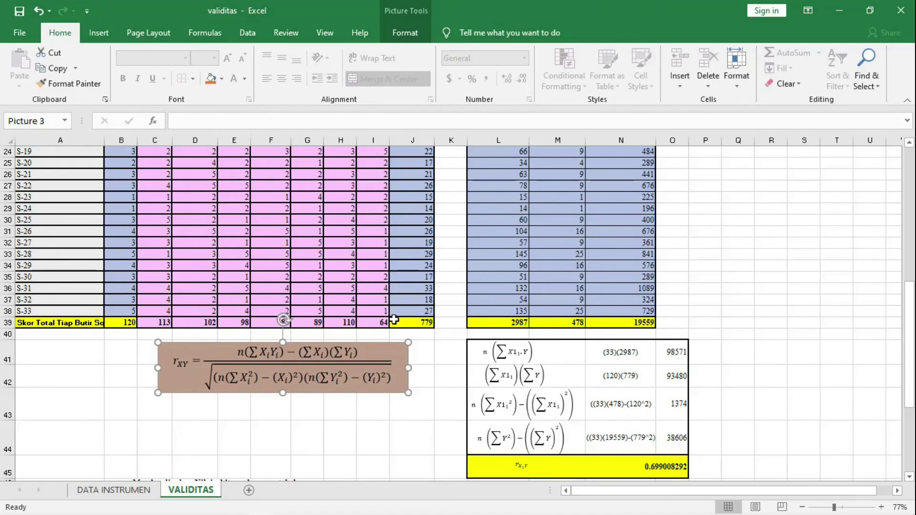
{"action": "left_click", "coordinate": [536, 466]}
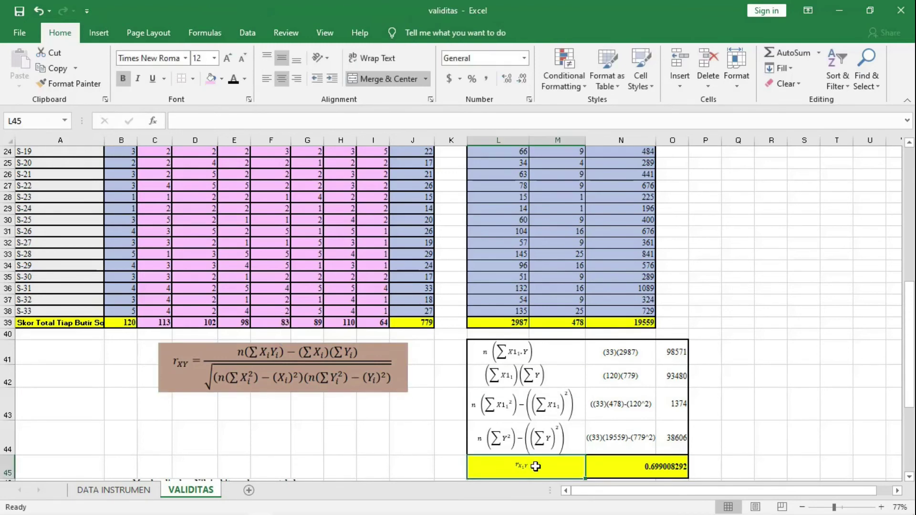
{"action": "left_click", "coordinate": [618, 467]}
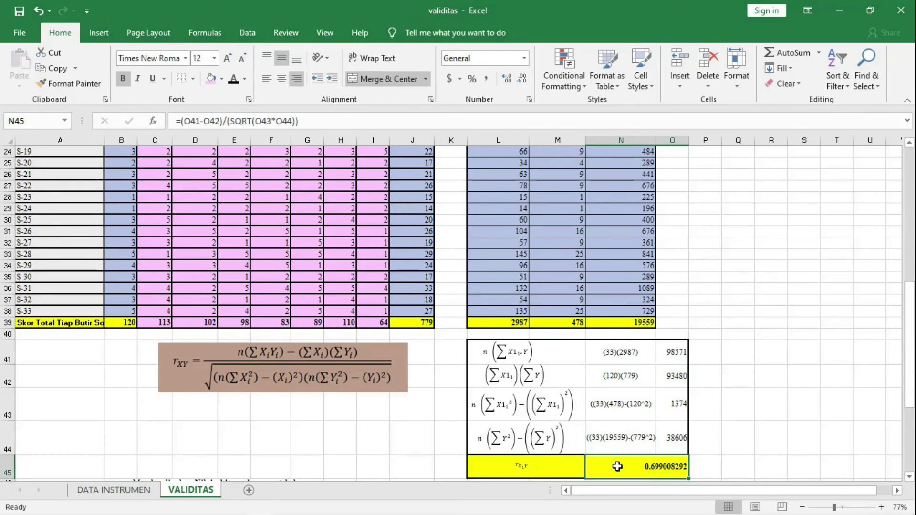
{"action": "scroll", "coordinate": [618, 466], "scroll_direction": "down", "scroll_amount": 3}
{"action": "left_click_drag", "start_coordinate": [910, 404], "coordinate": [910, 408]}
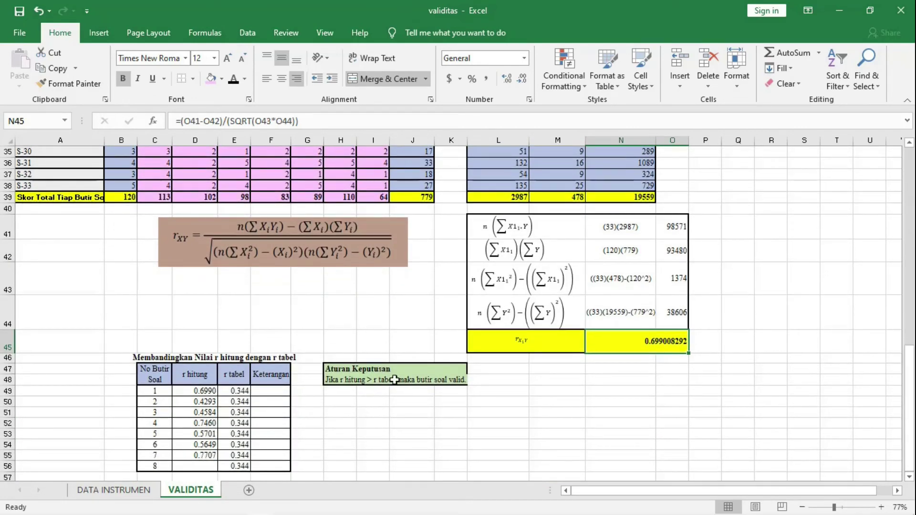
{"action": "left_click", "coordinate": [340, 390]}
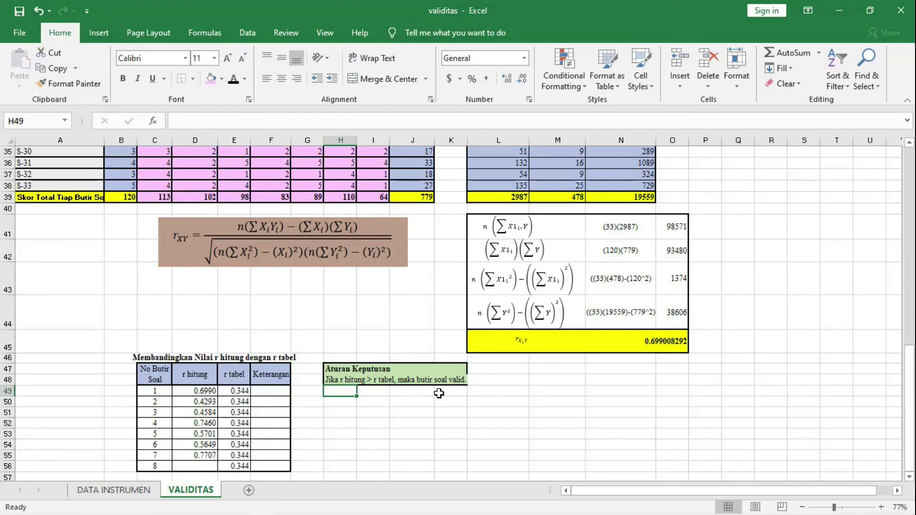
Step: Switch to S_PEA_1005771_Appendix7.pdf in Adobe Reader, look up the 5% value for N = 33, and return to cell E49 in Excel
{"action": "mouse_move", "coordinate": [285, 506]}
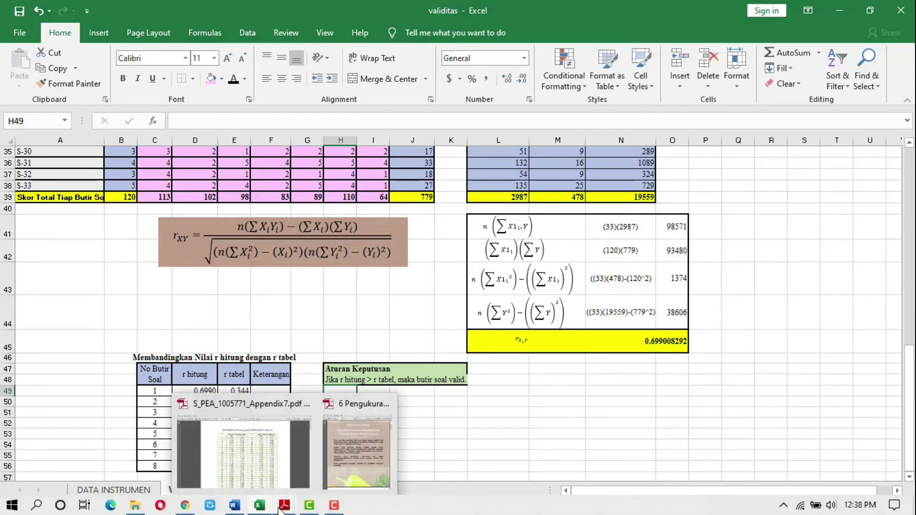
{"action": "left_click", "coordinate": [264, 467]}
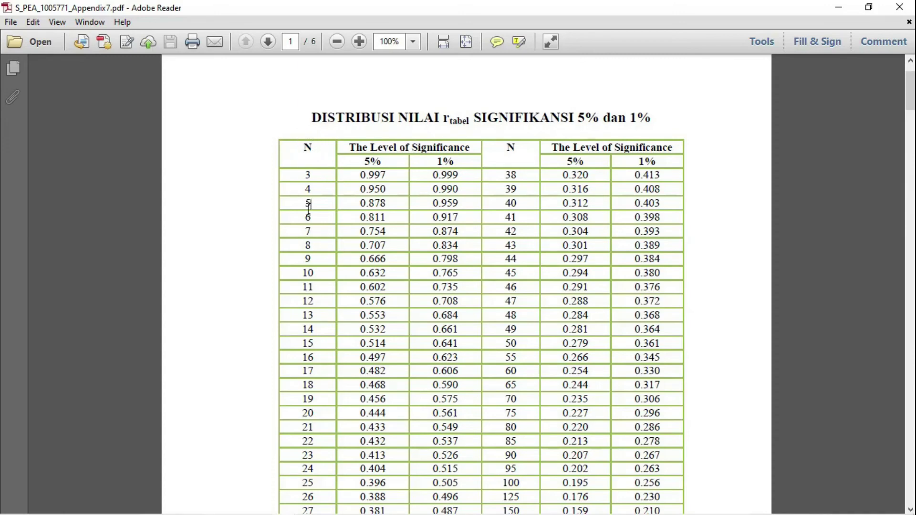
{"action": "scroll", "coordinate": [308, 209], "scroll_direction": "down", "scroll_amount": 4}
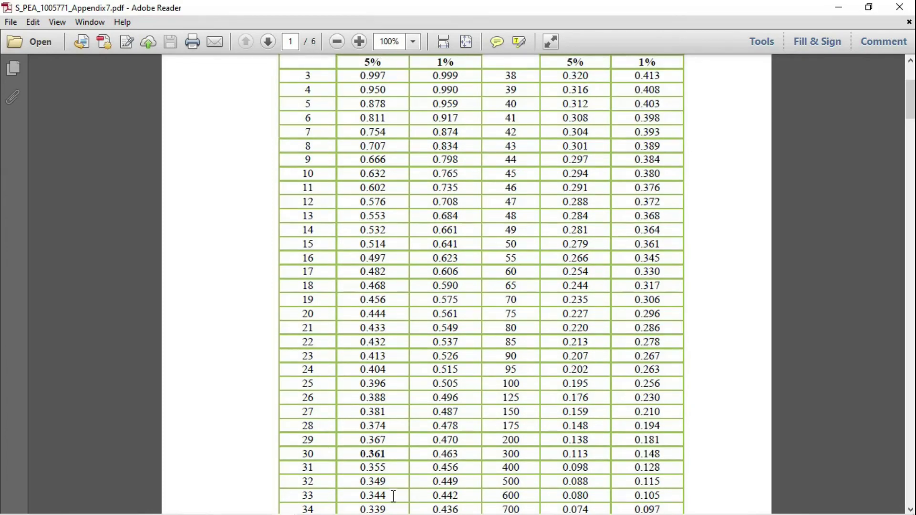
{"action": "left_click_drag", "start_coordinate": [388, 496], "coordinate": [357, 495]}
{"action": "left_click", "coordinate": [260, 507]}
{"action": "left_click", "coordinate": [245, 393]}
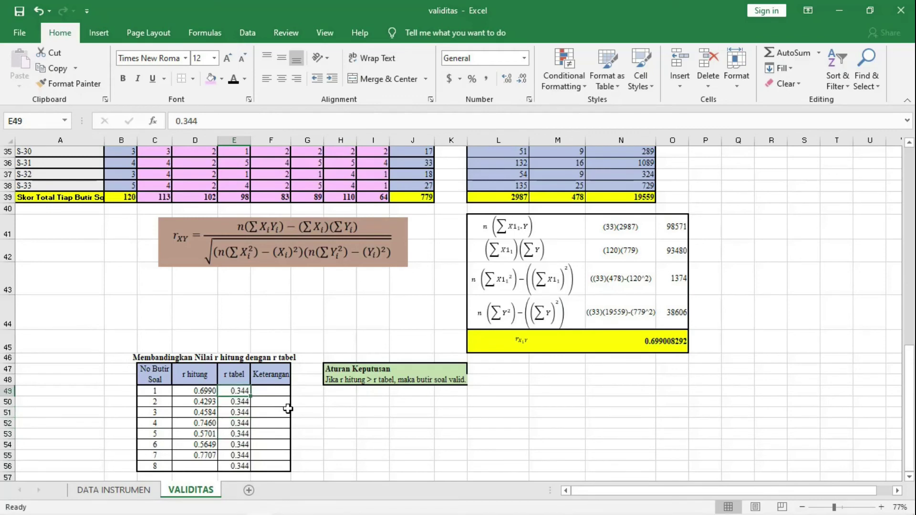
Step: Enter =IF(D49>E49,"Valid","Tidak Valid") in cell F49 of the Keterangan column for item 1
{"action": "left_click", "coordinate": [285, 391]}
{"action": "type", "text": "=if"}
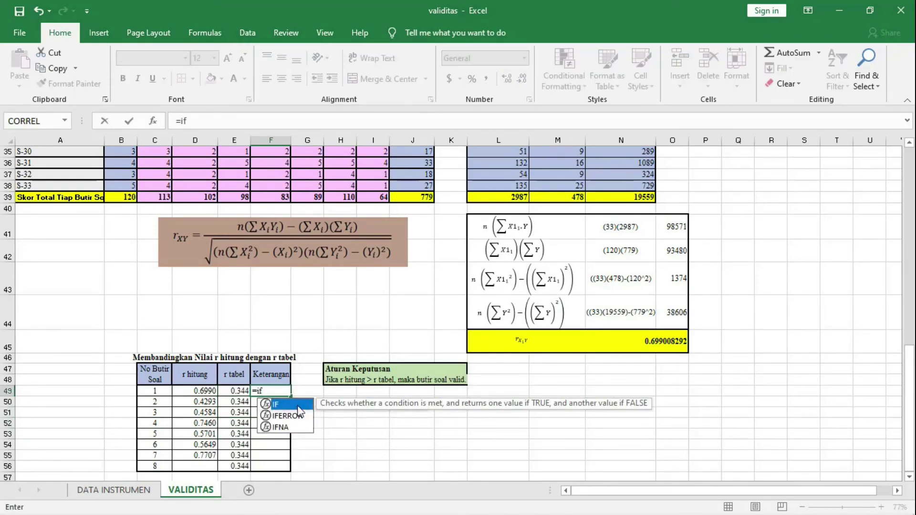
{"action": "double_click", "coordinate": [287, 405]}
{"action": "left_click", "coordinate": [192, 388]}
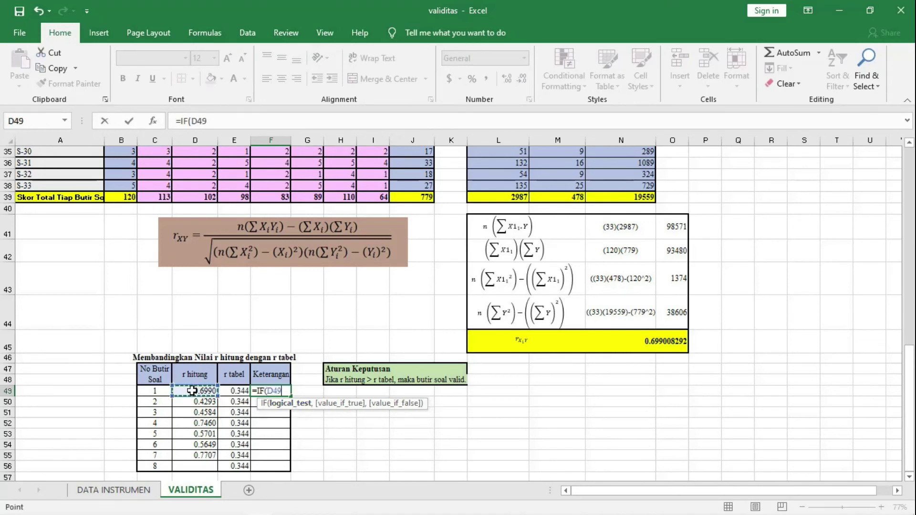
{"action": "type", "text": ">"}
{"action": "left_click", "coordinate": [232, 391]}
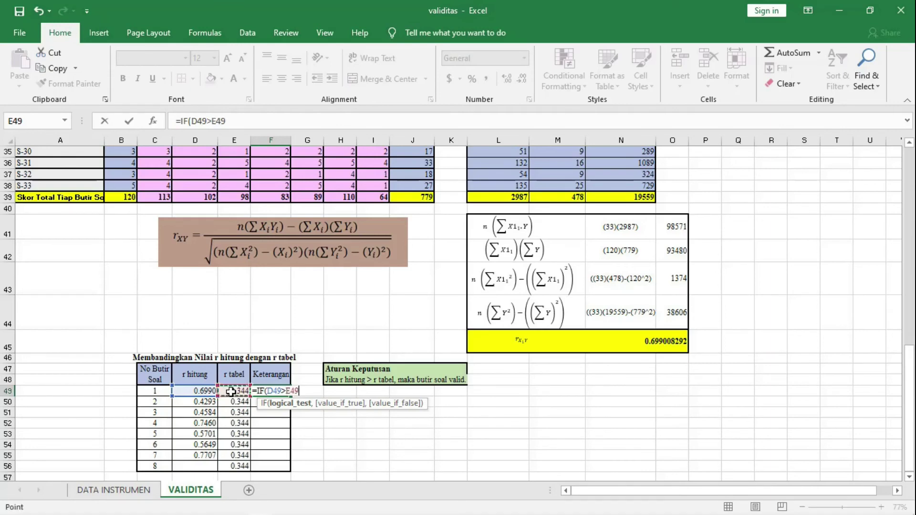
{"action": "type", "text": ",\"Valid\",\"Tidak Va"}
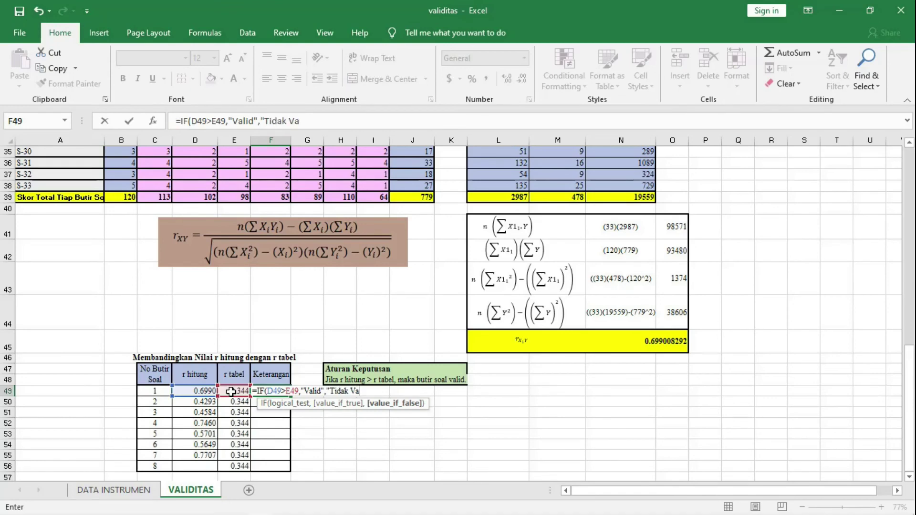
{"action": "type", "text": "lid\")"}
{"action": "key", "text": "Return"}
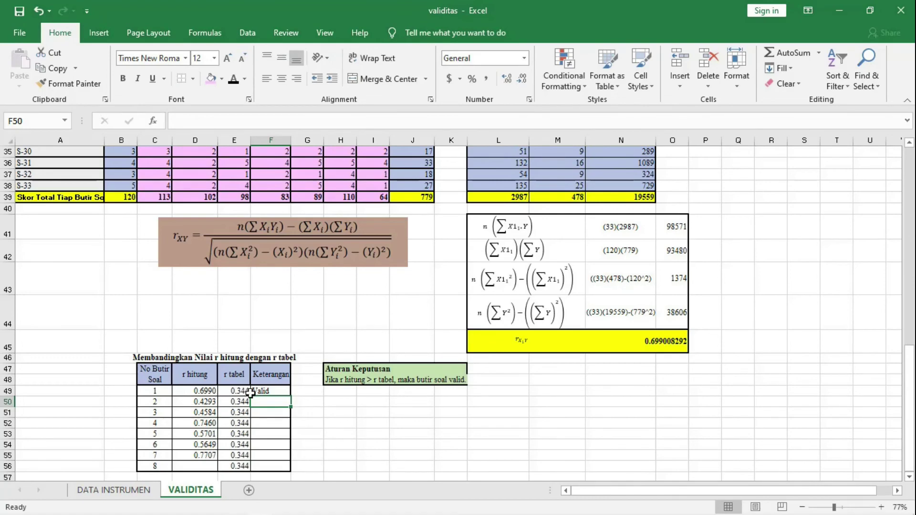
{"action": "left_click", "coordinate": [273, 391]}
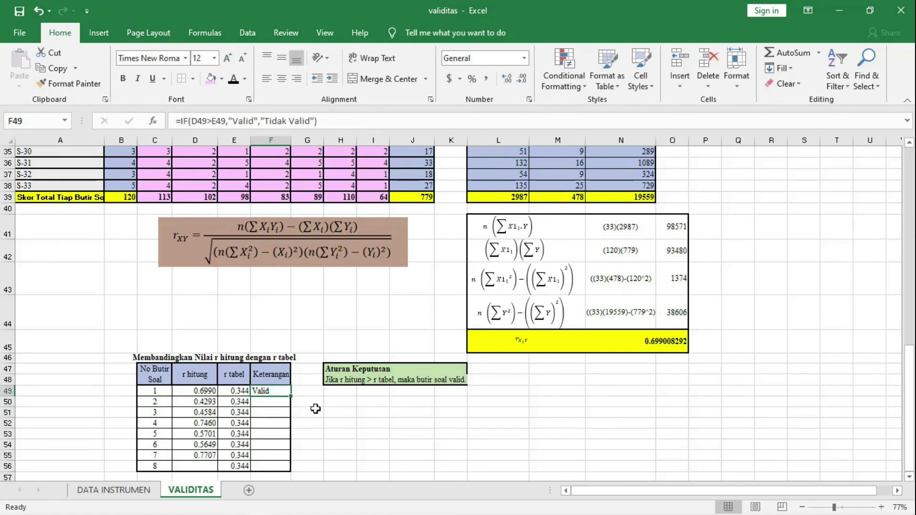
Step: Enter =CORREL(I6:I38,J6:J38) in cell D56 to calculate the r hitung value for item 8
{"action": "left_click", "coordinate": [196, 404]}
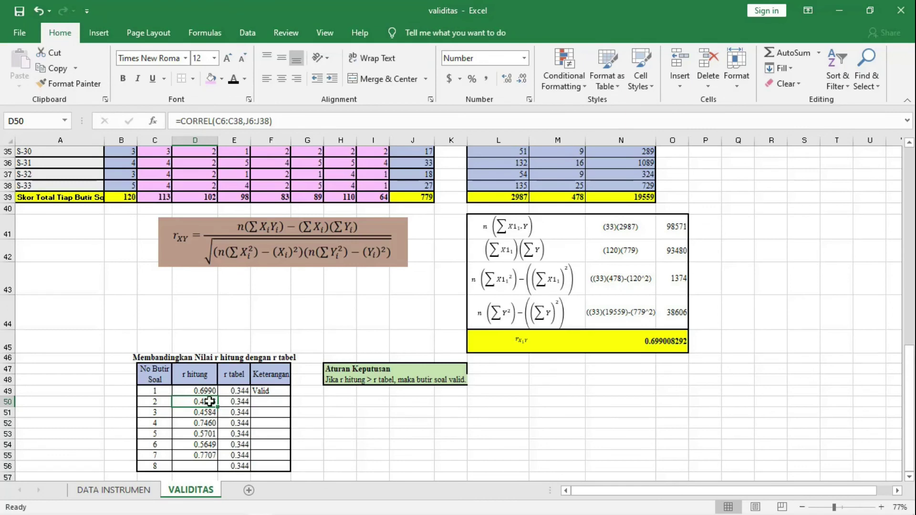
{"action": "left_click", "coordinate": [195, 463]}
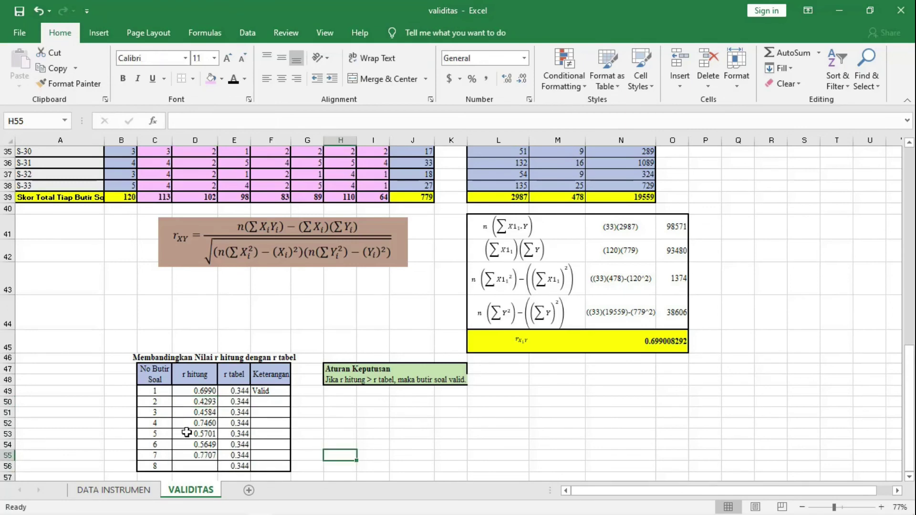
{"action": "left_click", "coordinate": [194, 465]}
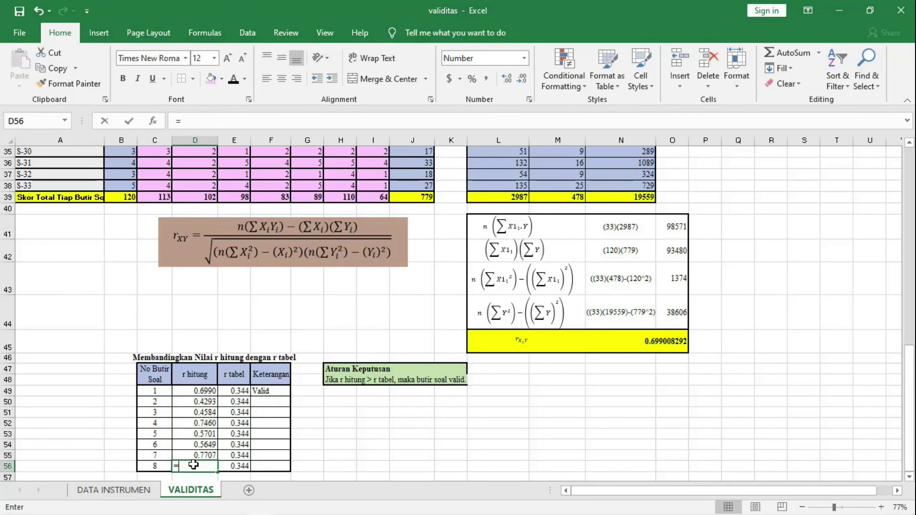
{"action": "type", "text": "=co"}
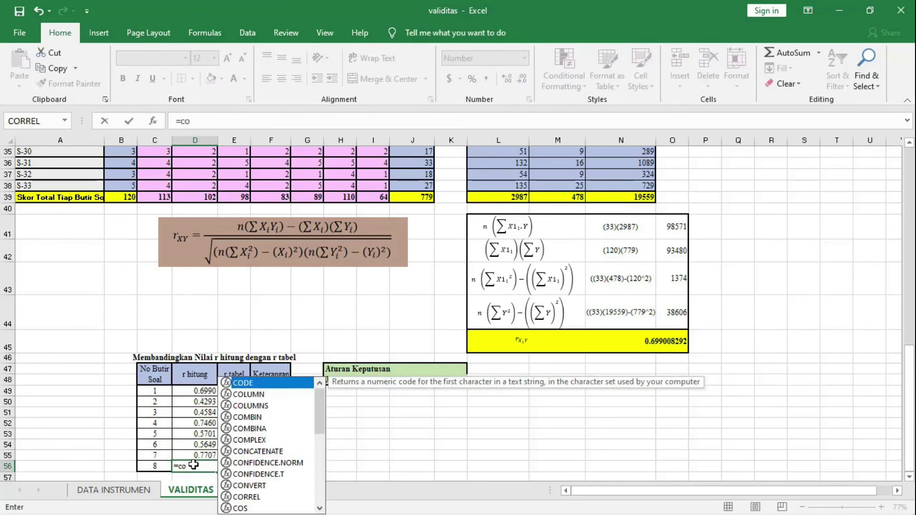
{"action": "type", "text": "r"}
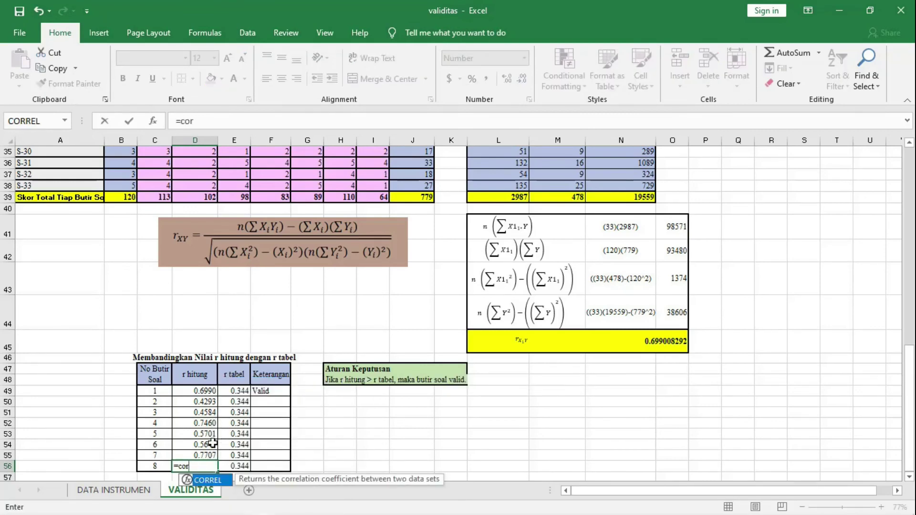
{"action": "double_click", "coordinate": [203, 478]}
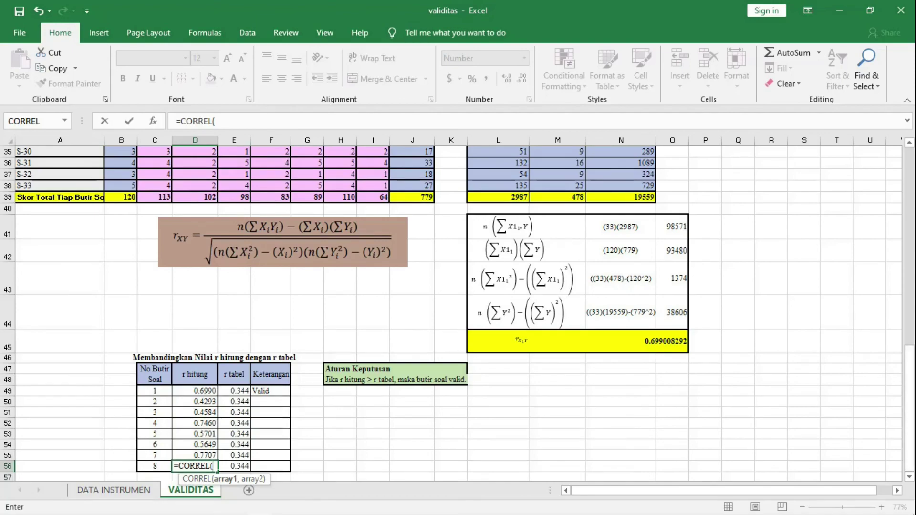
{"action": "scroll", "coordinate": [317, 224], "scroll_direction": "up", "scroll_amount": 11}
{"action": "left_click_drag", "start_coordinate": [382, 205], "coordinate": [377, 449]}
{"action": "type", "text": ","}
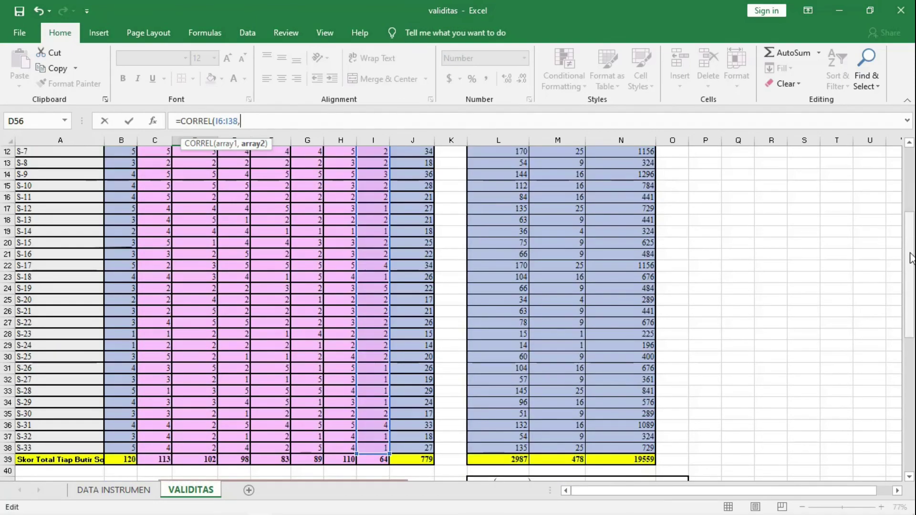
{"action": "scroll", "coordinate": [911, 258], "scroll_direction": "up", "scroll_amount": 4}
{"action": "left_click_drag", "start_coordinate": [428, 208], "coordinate": [418, 469]}
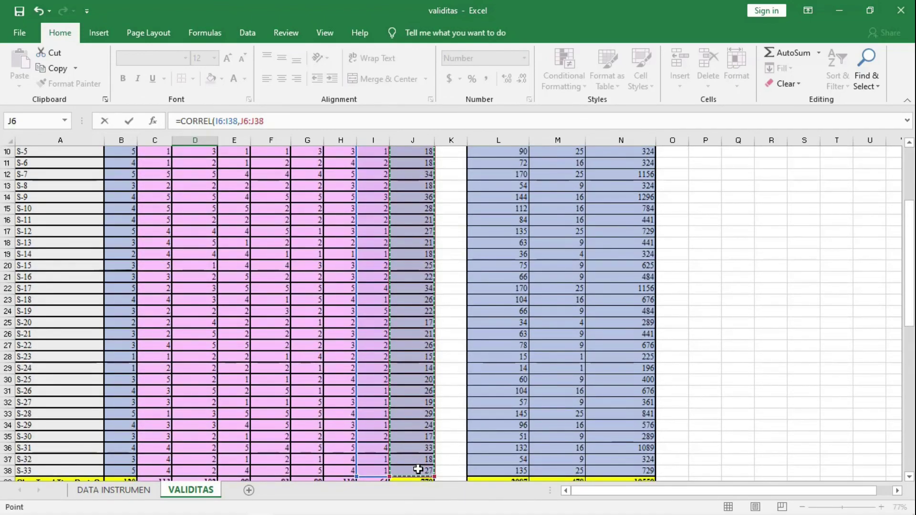
{"action": "key", "text": "Return"}
{"action": "key", "text": "Up"}
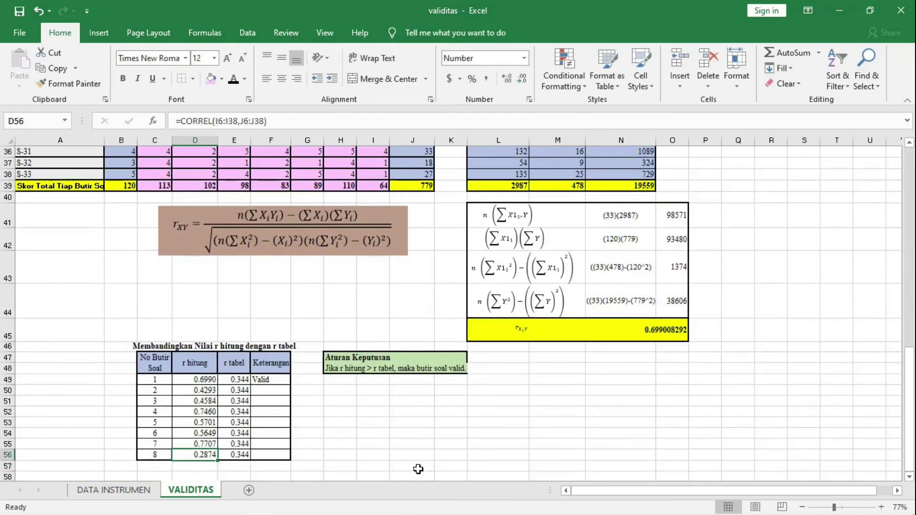
Step: Fill the Keterangan validity formula from cell F49 down through F56 to cover items 2 to 8
{"action": "key", "text": "Right"}
{"action": "key", "text": "Right"}
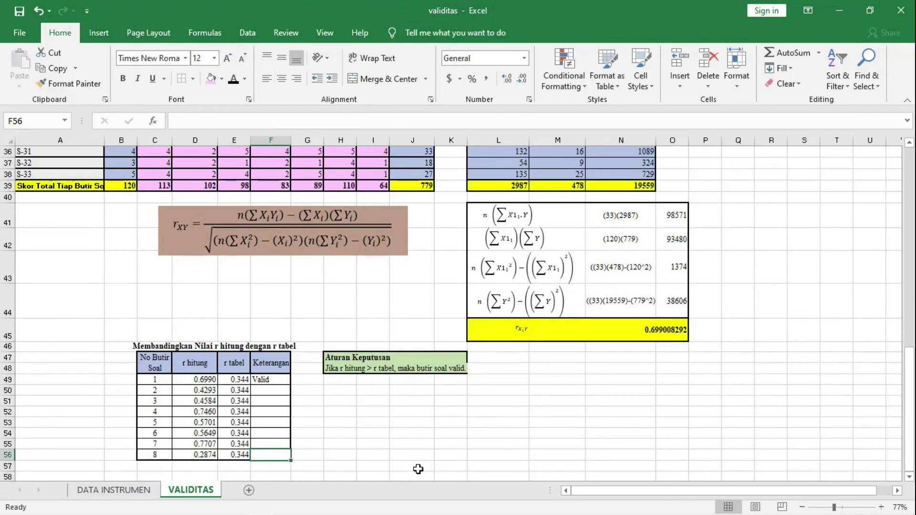
{"action": "left_click", "coordinate": [262, 379]}
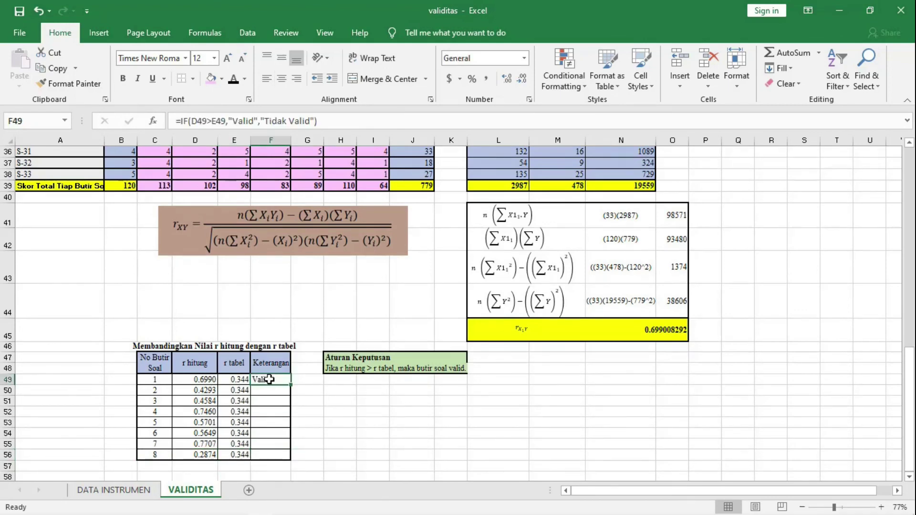
{"action": "left_click_drag", "start_coordinate": [290, 385], "coordinate": [294, 459]}
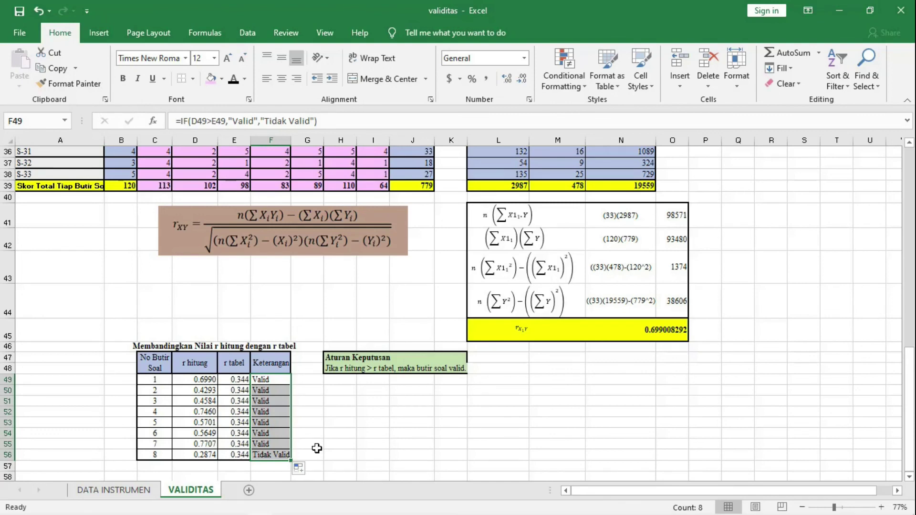
{"action": "left_click", "coordinate": [411, 453]}
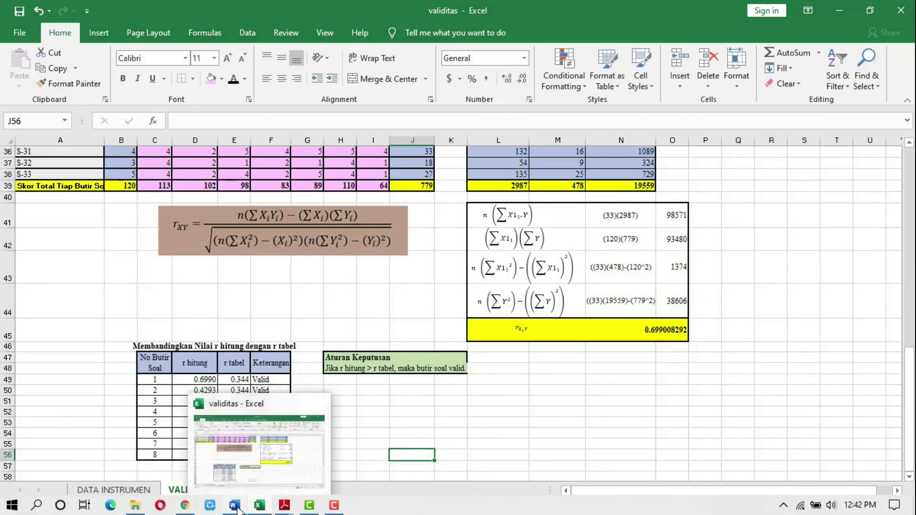
{"action": "mouse_move", "coordinate": [228, 511]}
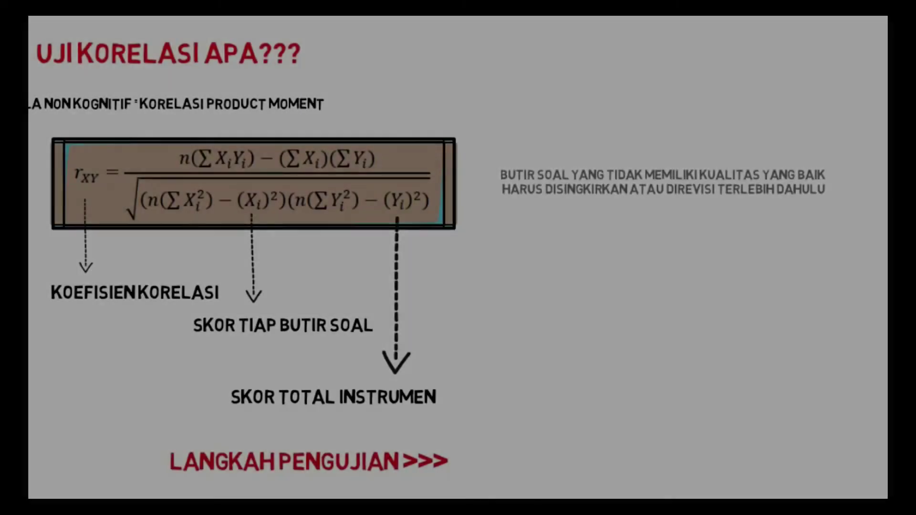